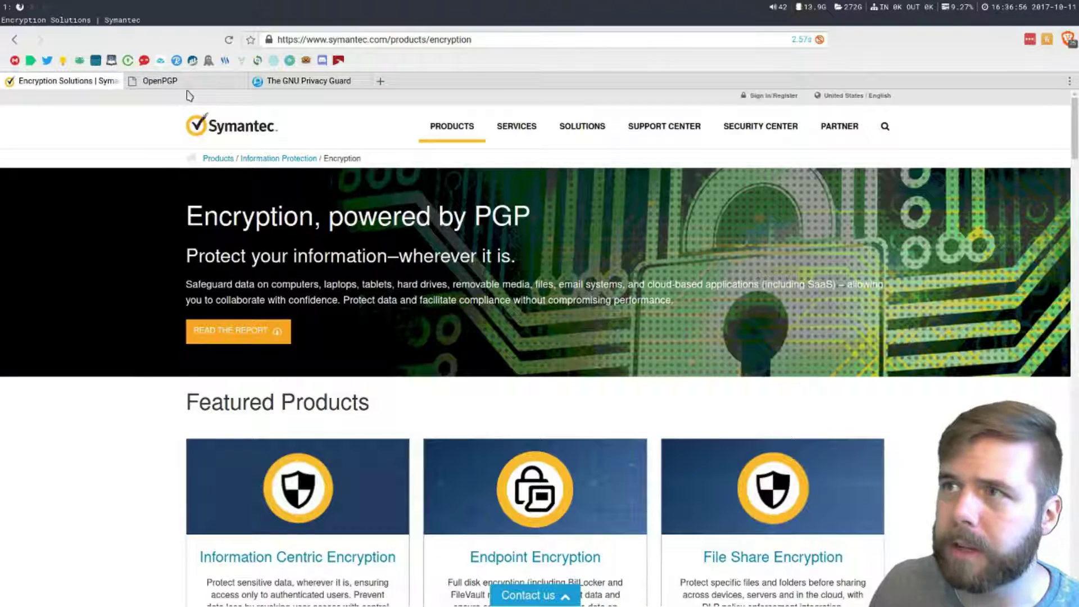
Step: View the OpenPGP site and the GNU Privacy Guard home page, highlighting GnuPG's description as an OpenPGP implementation
left_click(188, 85)
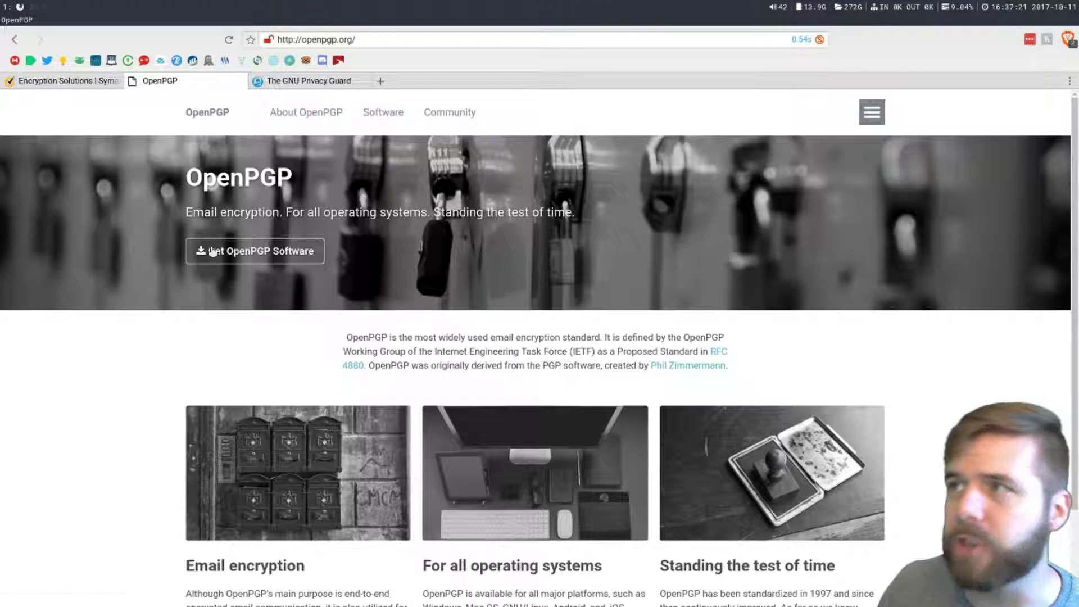
left_click(309, 80)
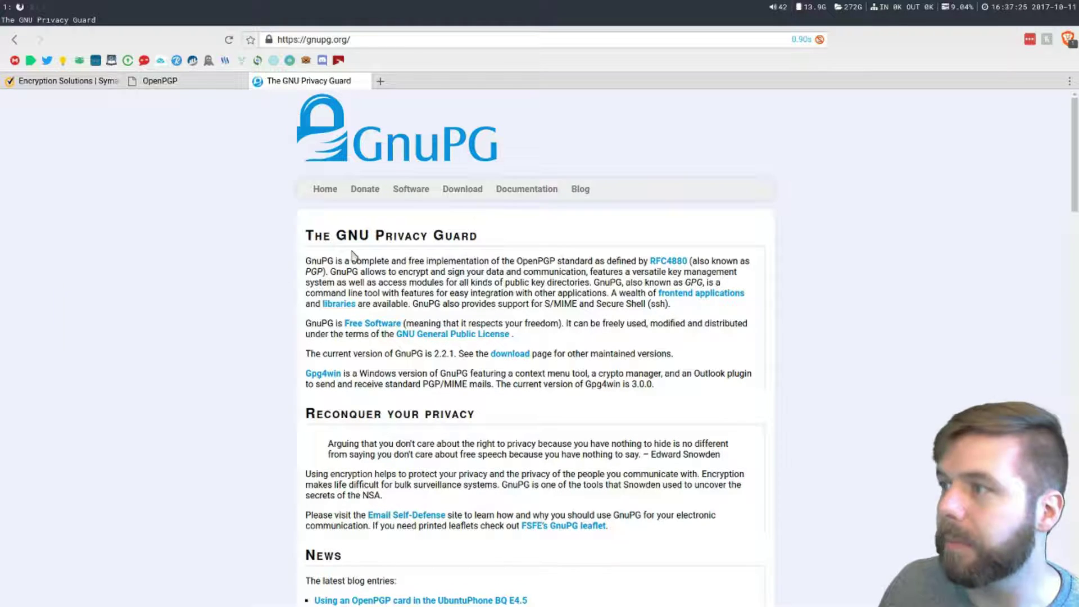
left_click_drag(355, 259, 741, 273)
left_click(556, 262)
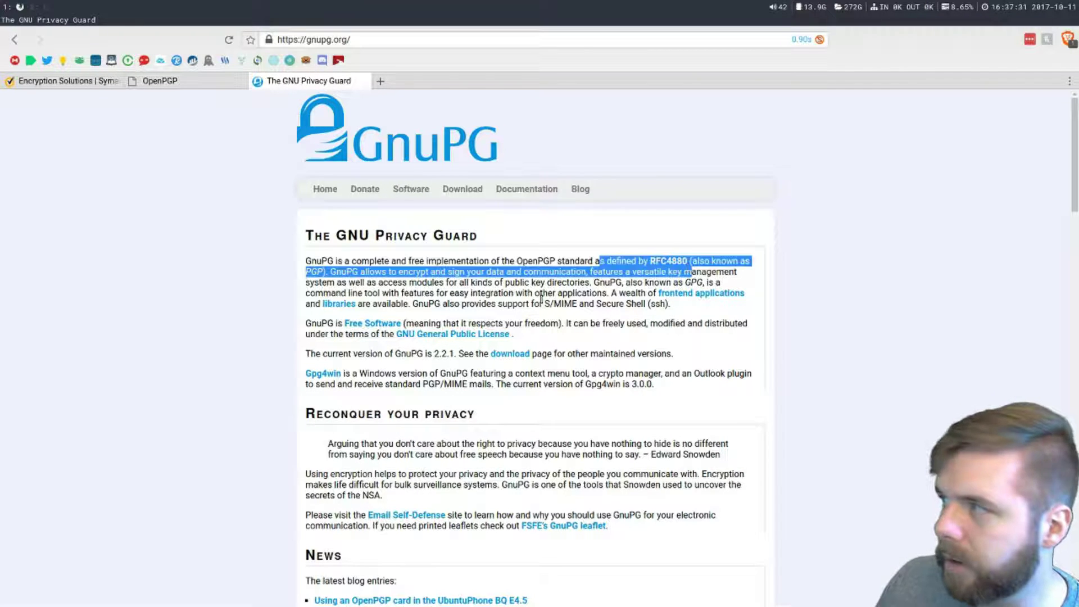
left_click(496, 298)
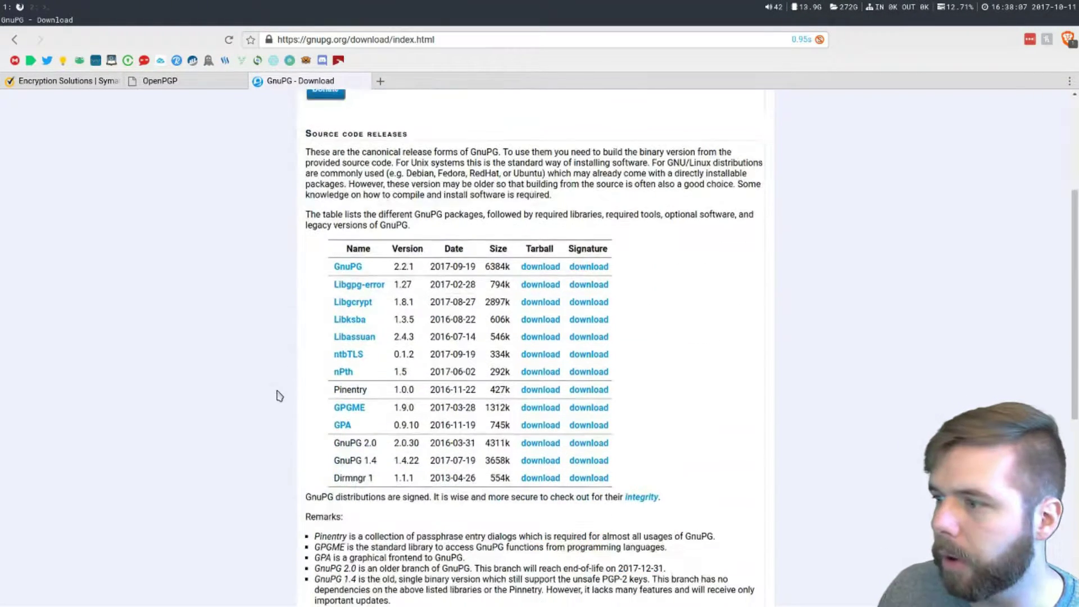
Step: Examine the GnuPG download page, highlighting the operating systems in the binary releases table and reviewing the source code releases
scroll(278, 397, "down", 7)
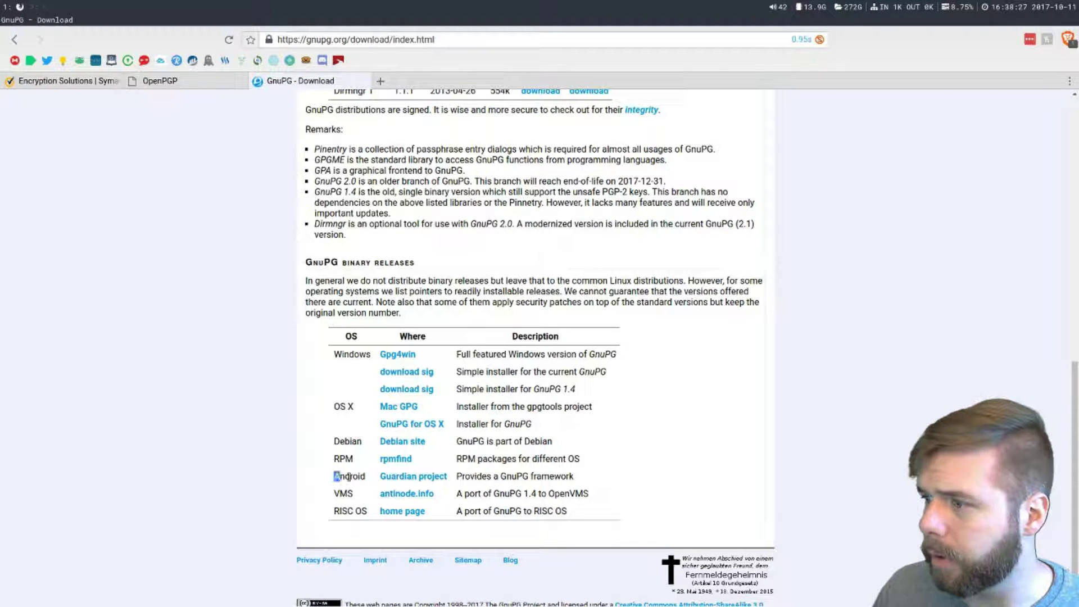
left_click_drag(335, 476, 337, 337)
left_click(552, 499)
left_click(313, 539)
left_click(351, 526)
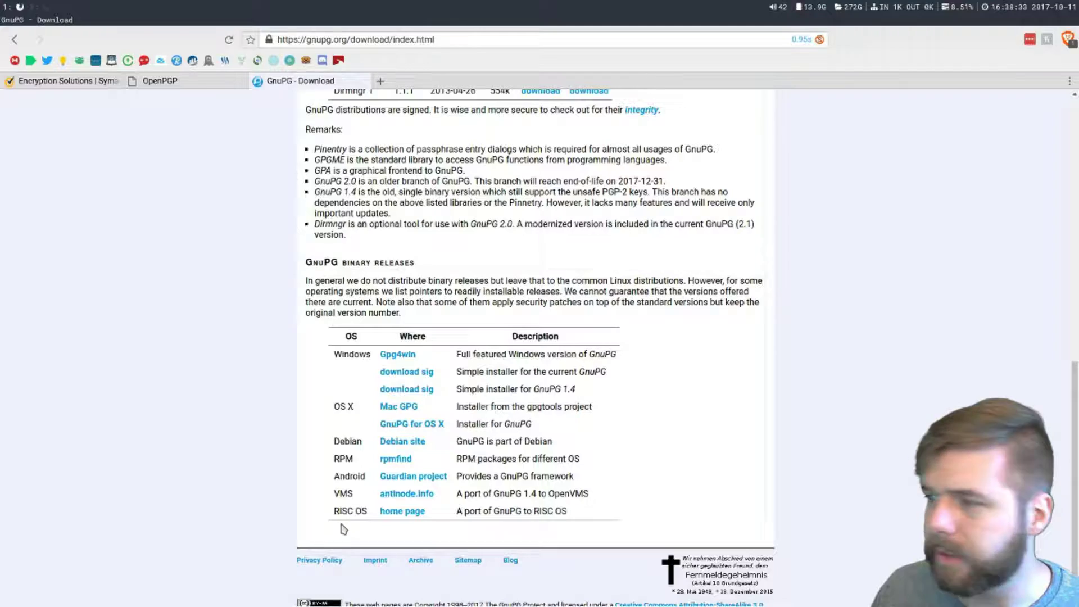
scroll(349, 506, "up", 3)
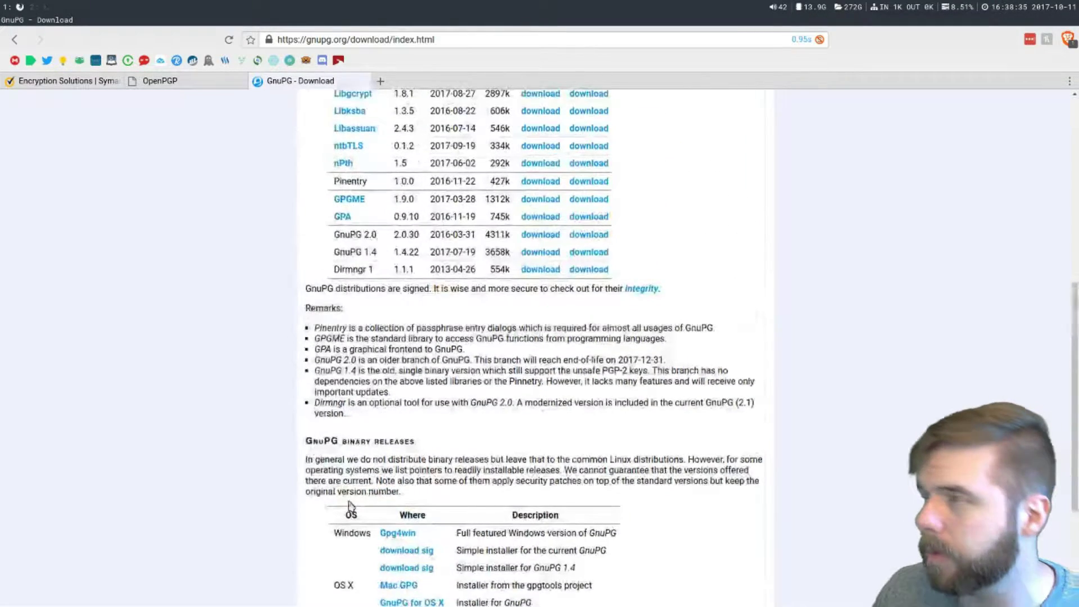
scroll(349, 506, "up", 7)
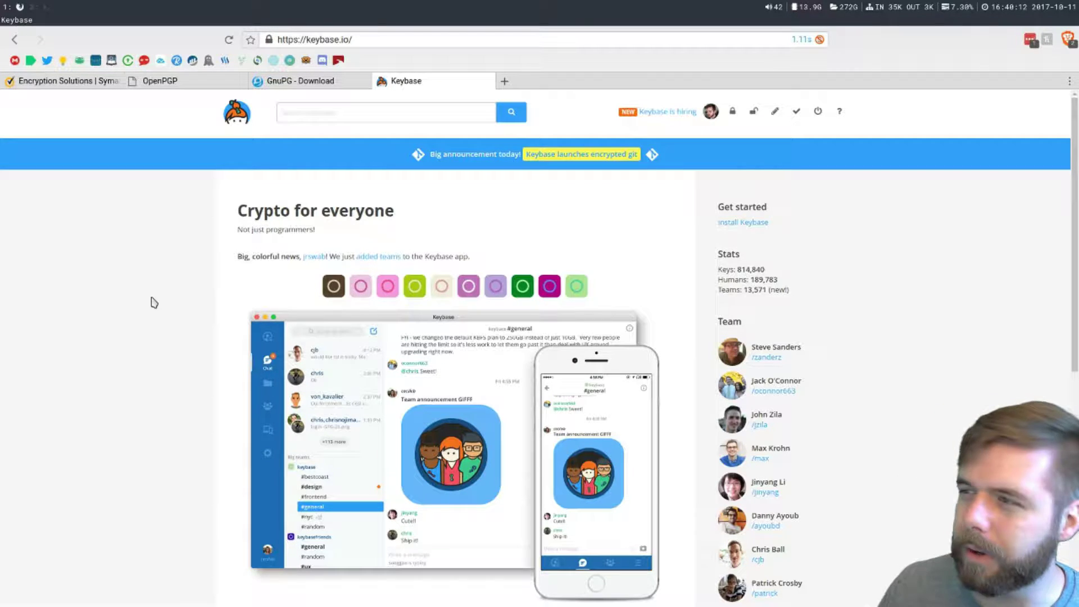
Step: Open Keybase's message encryption form, fill in the recipient's username, and switch to the Decrypt form
scroll(281, 299, "down", 2)
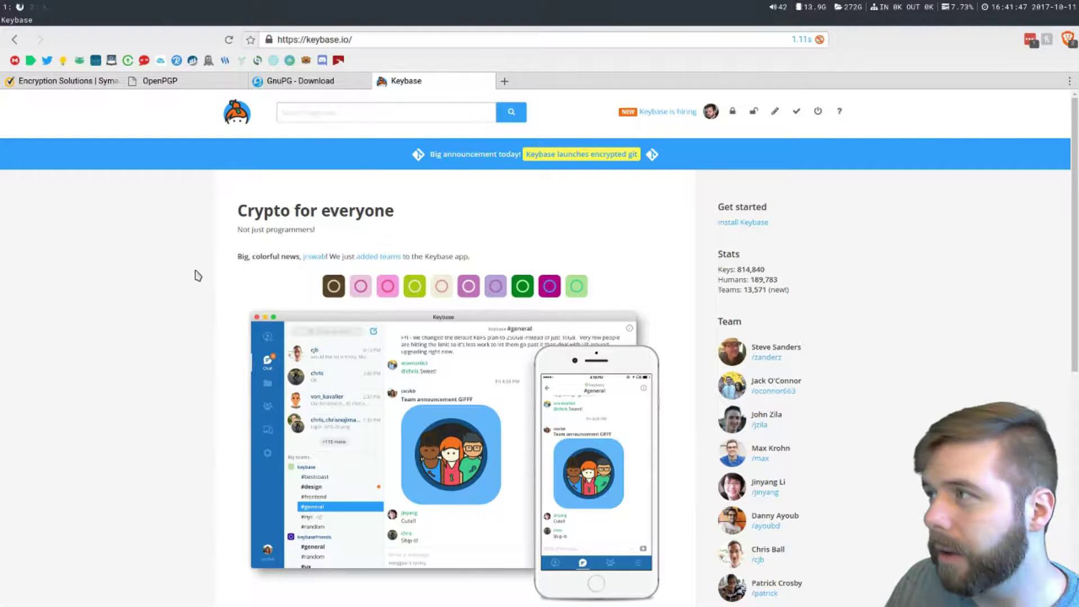
left_click(733, 112)
type("b")
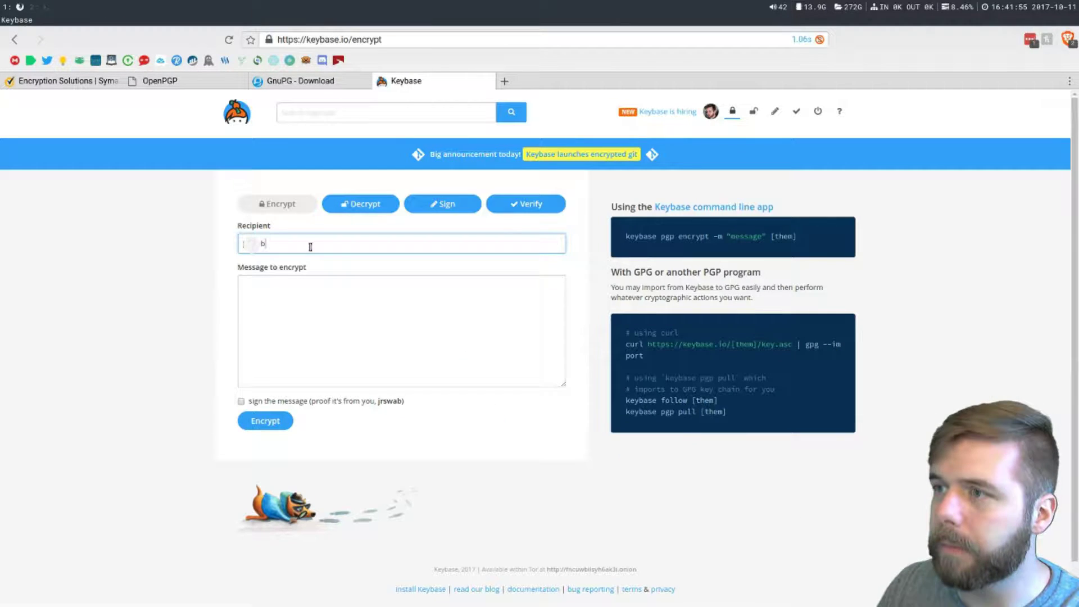
left_click(302, 316)
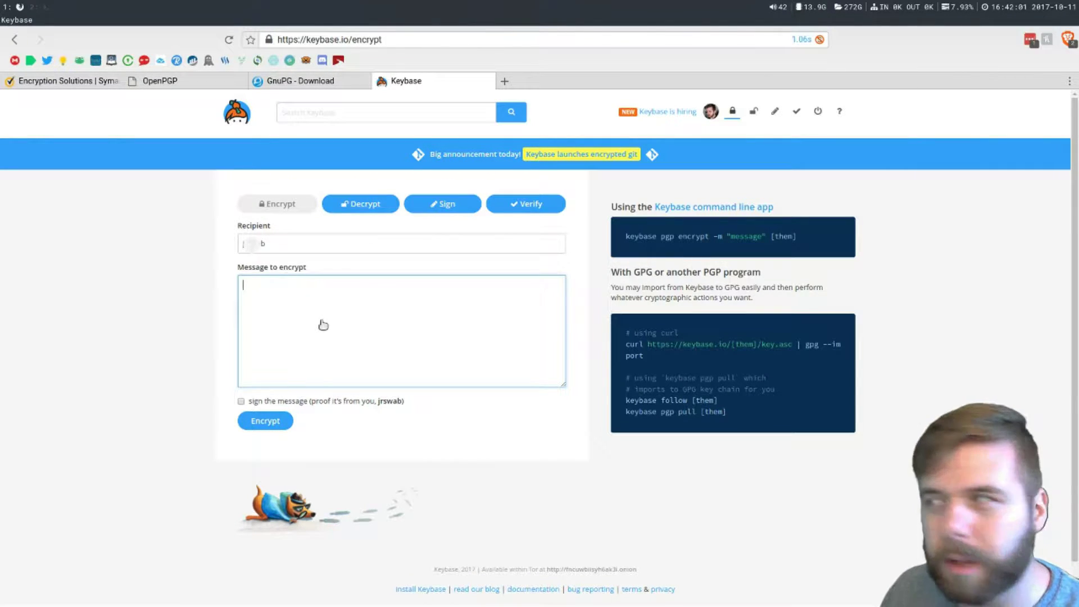
left_click(372, 205)
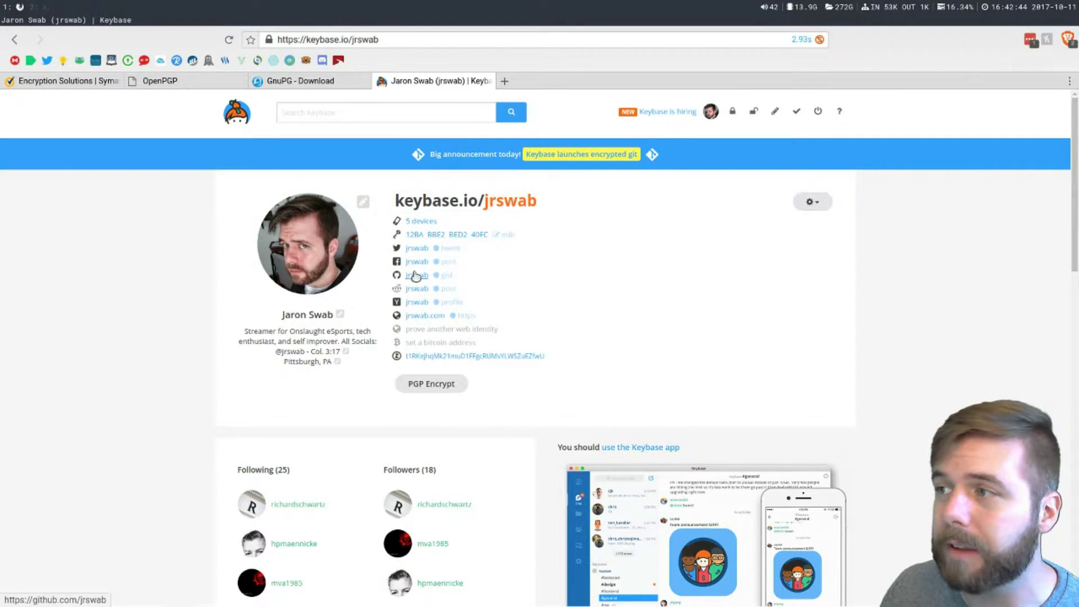
Step: Examine the linked accounts on the Keybase profile, from the Twitter account down to the website and cryptocurrency address entries
left_click(416, 249)
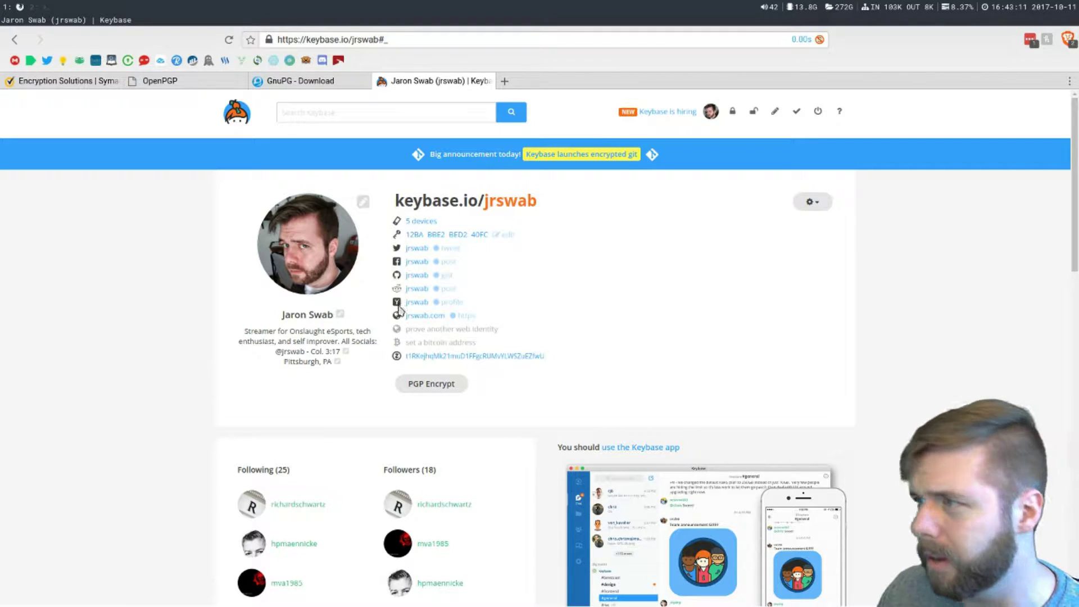
left_click_drag(400, 318, 504, 335)
left_click_drag(405, 340, 561, 378)
left_click(558, 382)
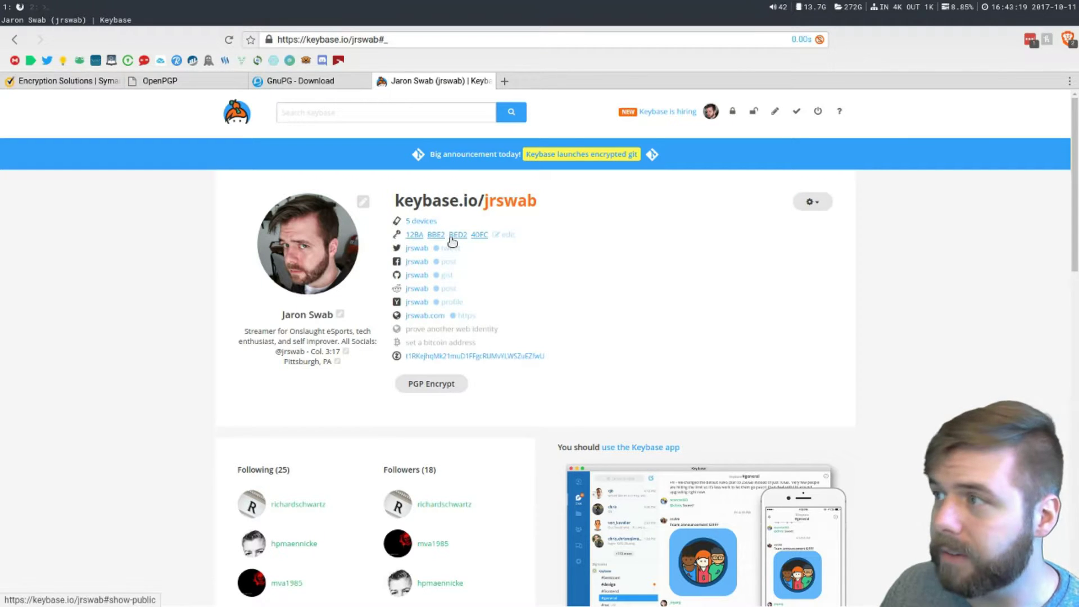
Step: Open the profile's PGP public key and examine its key block, the curl import command and the keybase pgp pull command
left_click(419, 237)
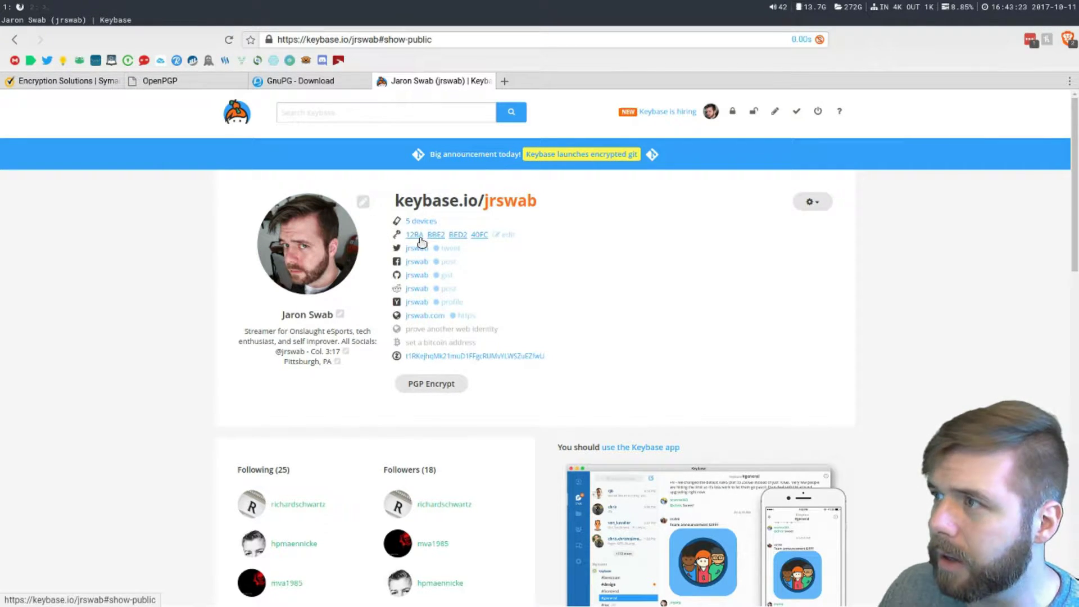
left_click(508, 236)
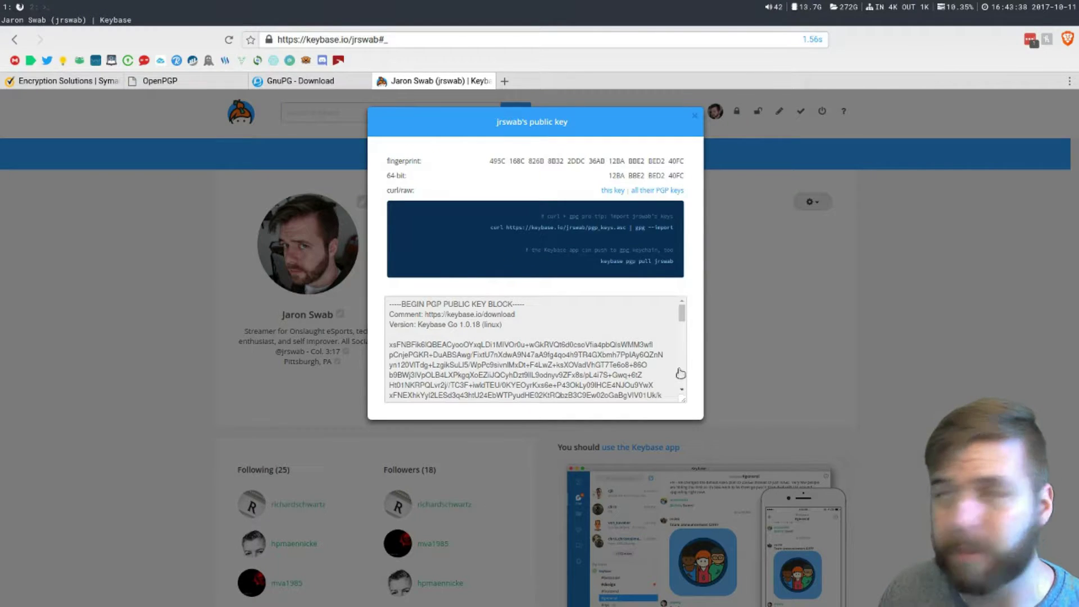
mouse_move(681, 311)
left_mouse_down()
mouse_move(681, 402)
mouse_move(686, 305)
left_mouse_up()
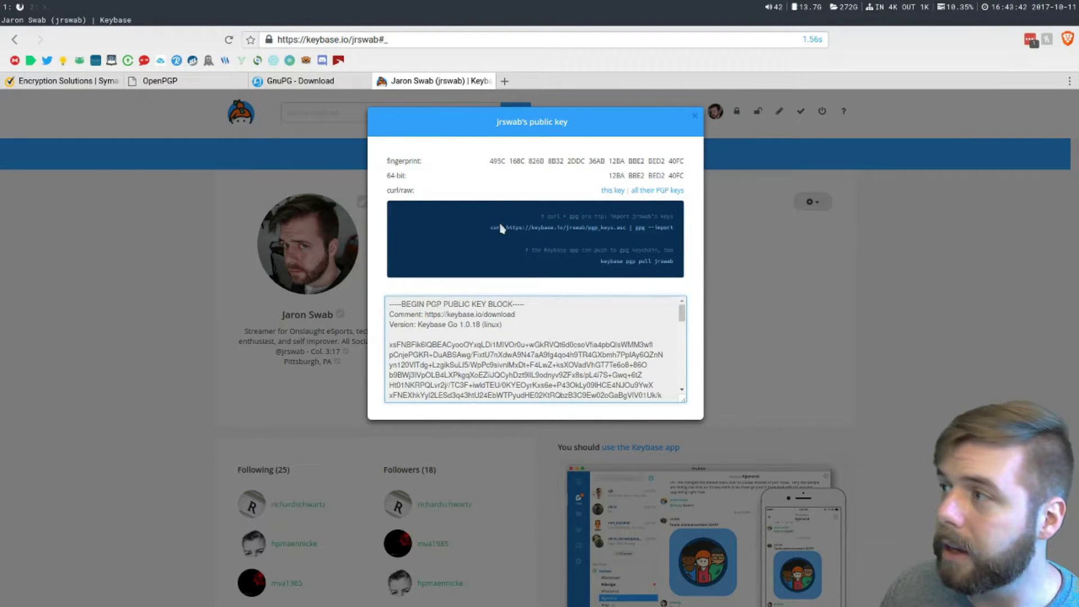
left_click_drag(500, 227, 679, 233)
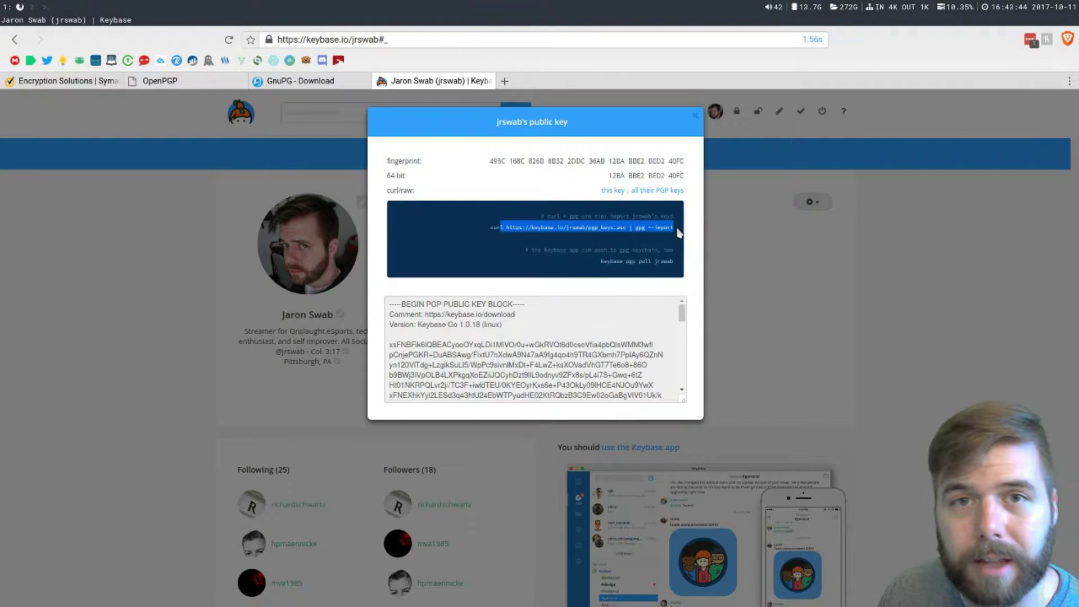
left_click(642, 243)
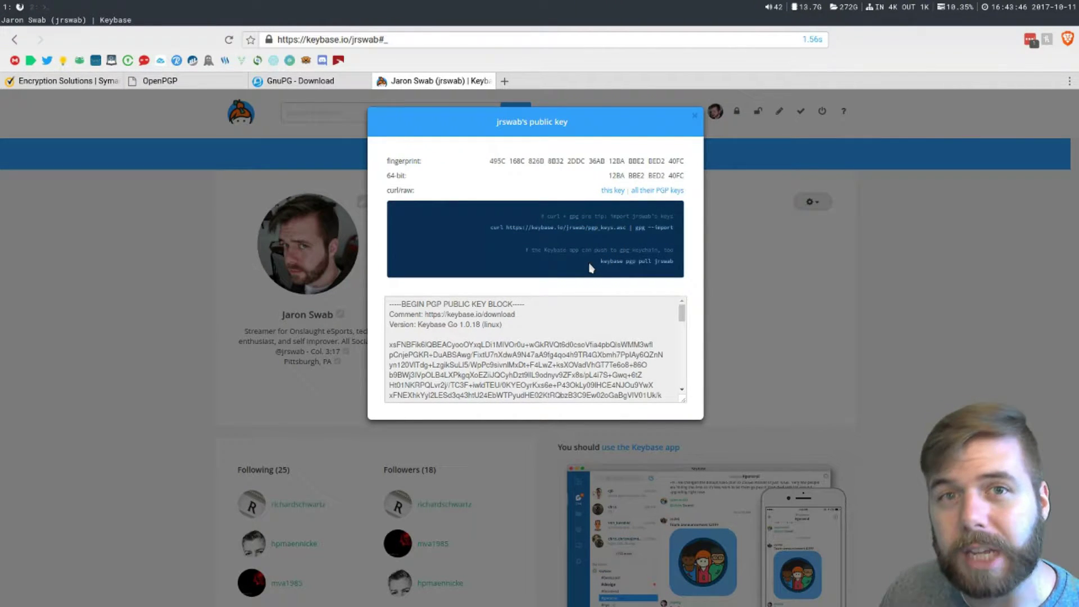
mouse_move(597, 262)
left_mouse_down()
mouse_move(680, 263)
mouse_move(597, 272)
left_mouse_up()
left_click(673, 267)
left_click(630, 261)
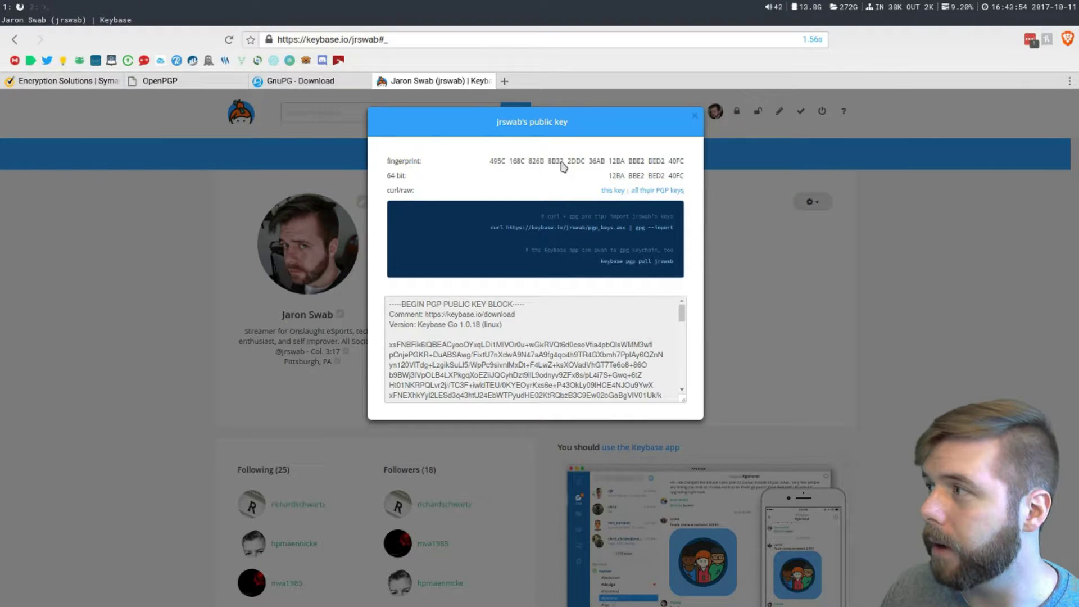
Step: Highlight the full fingerprint in the public key details, and close the dialog
left_click_drag(494, 160, 680, 158)
left_click(513, 176)
mouse_move(498, 162)
left_mouse_down()
mouse_move(661, 162)
mouse_move(489, 162)
left_mouse_up()
left_click(695, 115)
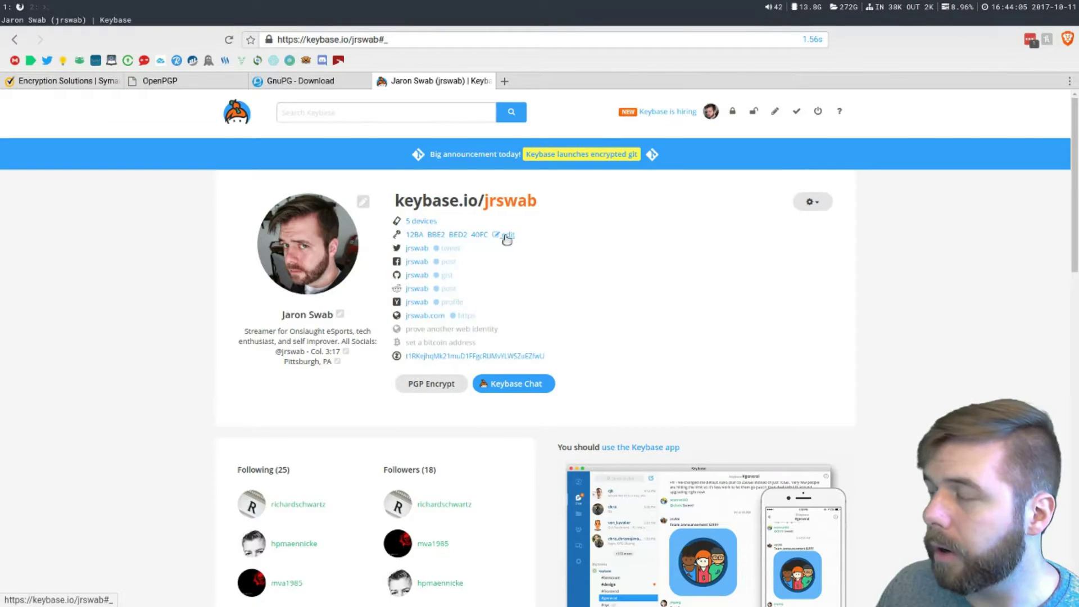
Step: Show the edit options for the profile's PGP key, including exporting the private key, and dismiss them
left_click(508, 236)
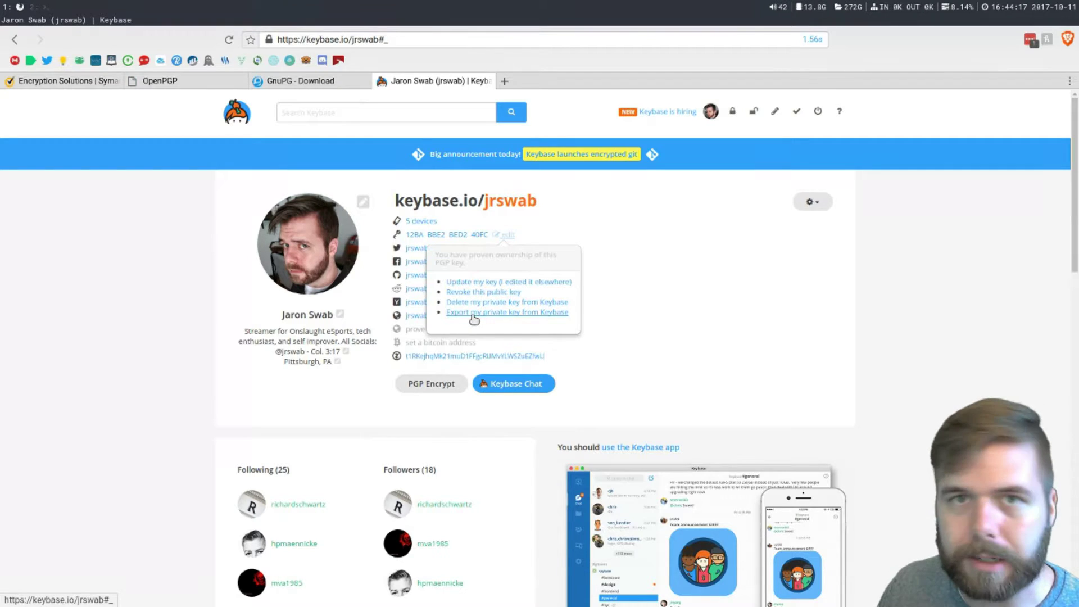
left_click(624, 313)
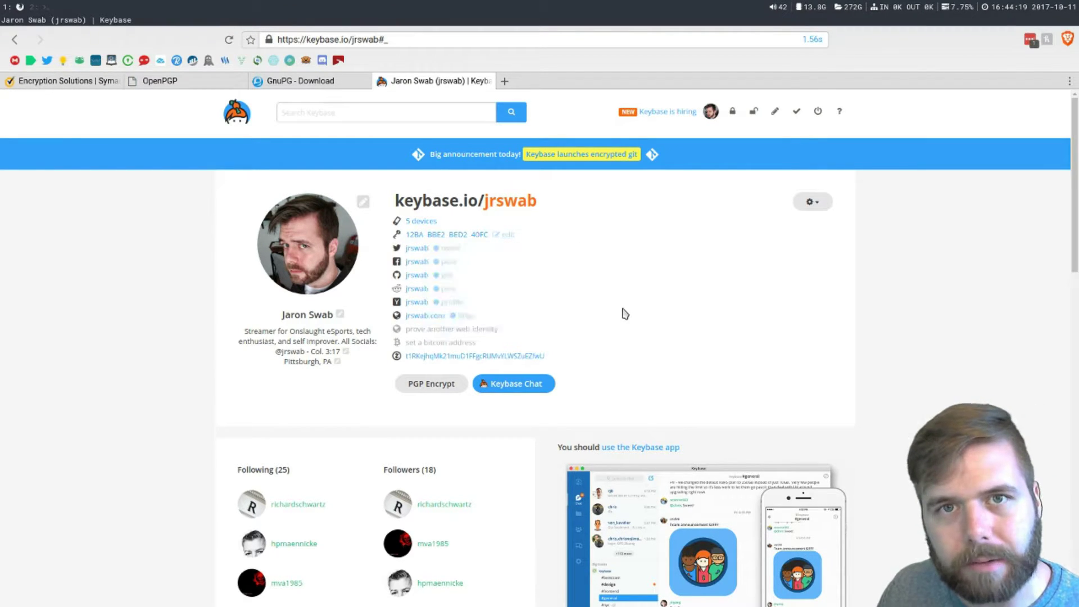